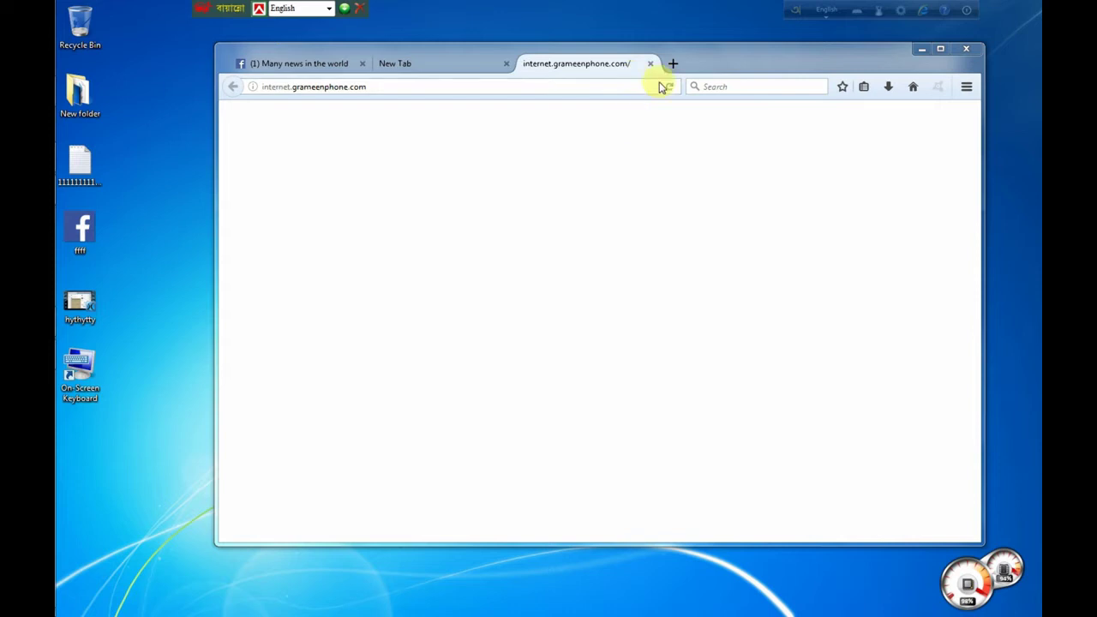
# Step: Close the grameenphone tab in Firefox and refresh the desktop twice
pyautogui.click(650, 63)
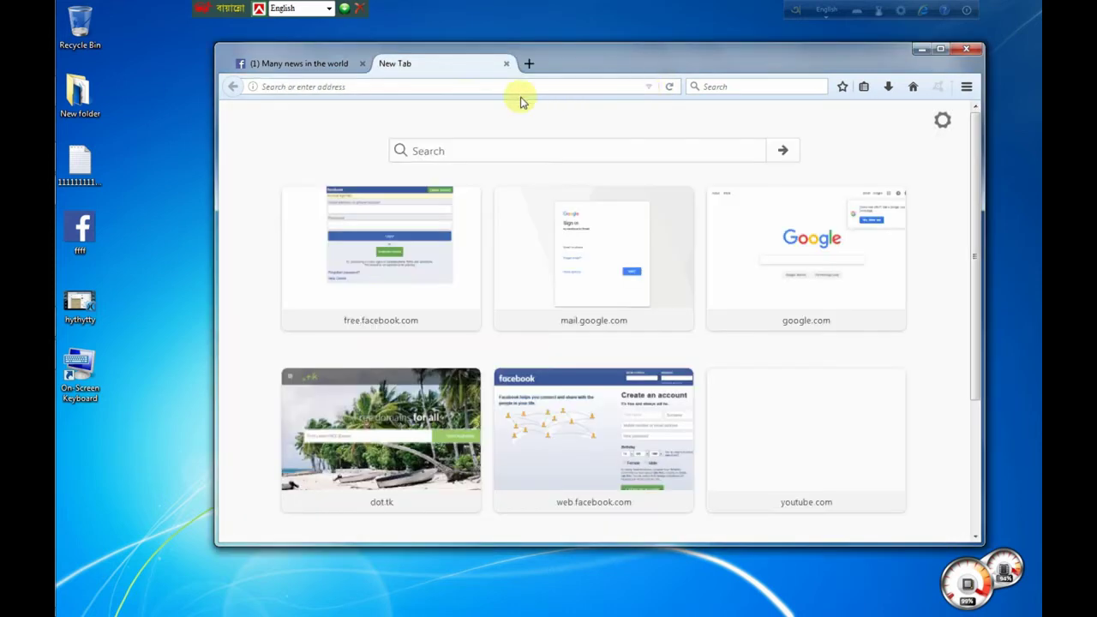
pyautogui.rightClick(559, 6)
pyautogui.click(562, 39)
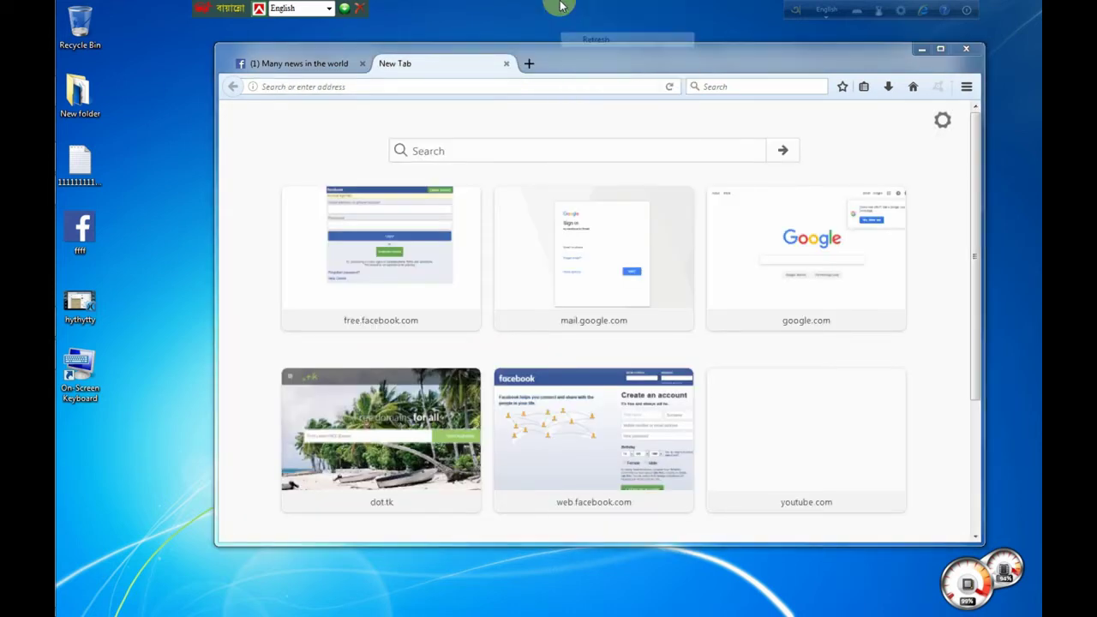
pyautogui.rightClick(556, 9)
pyautogui.click(574, 40)
pyautogui.click(477, 83)
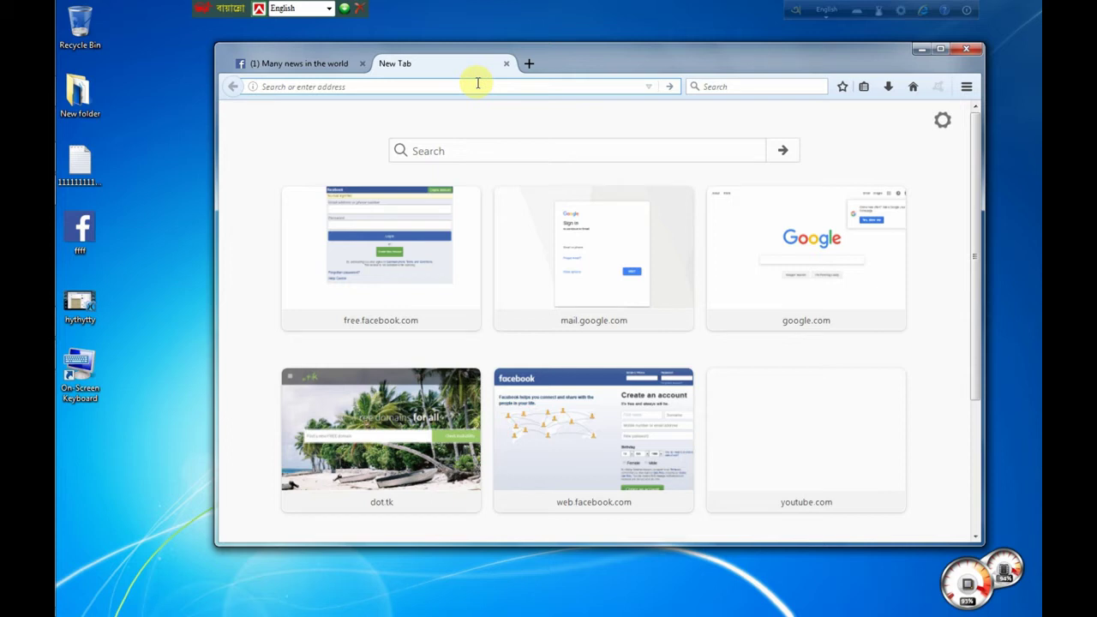
pyautogui.write('ww')
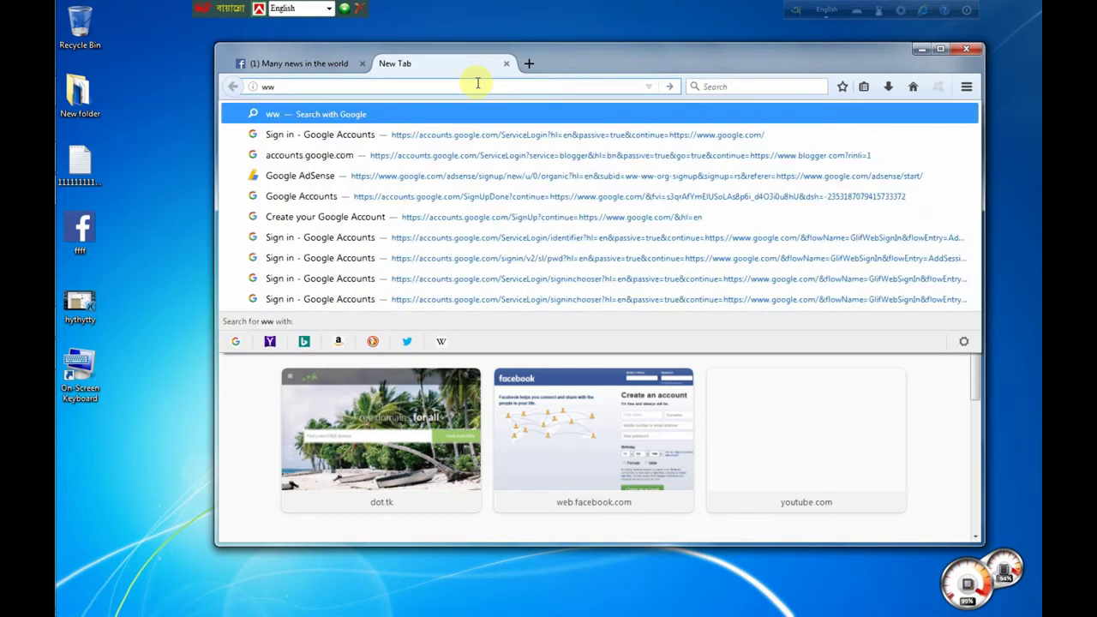
pyautogui.write('w.')
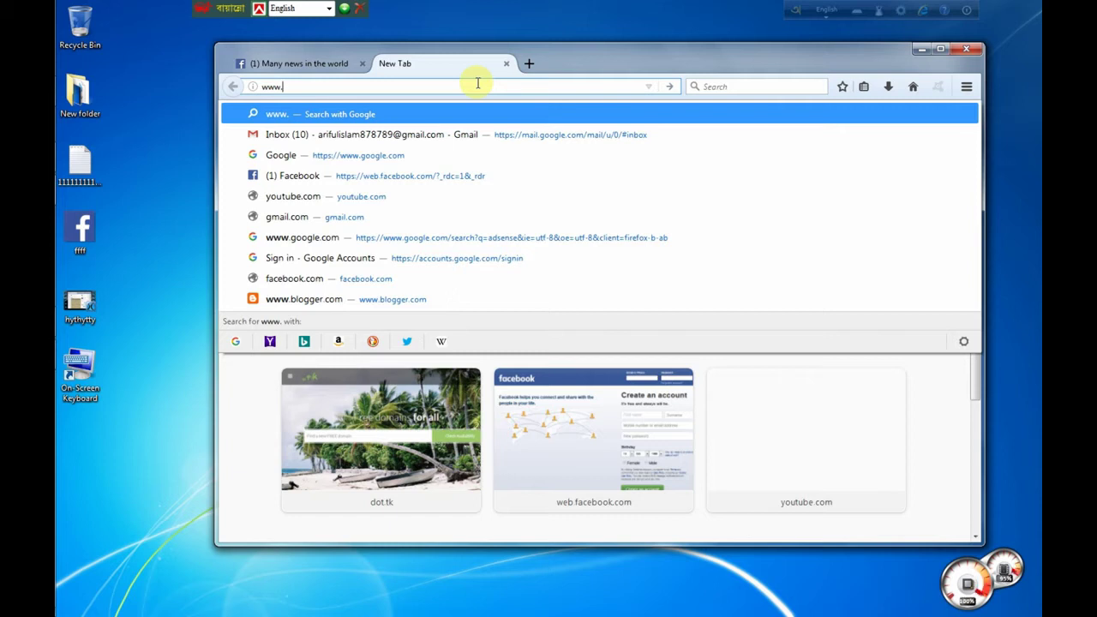
pyautogui.write('bl')
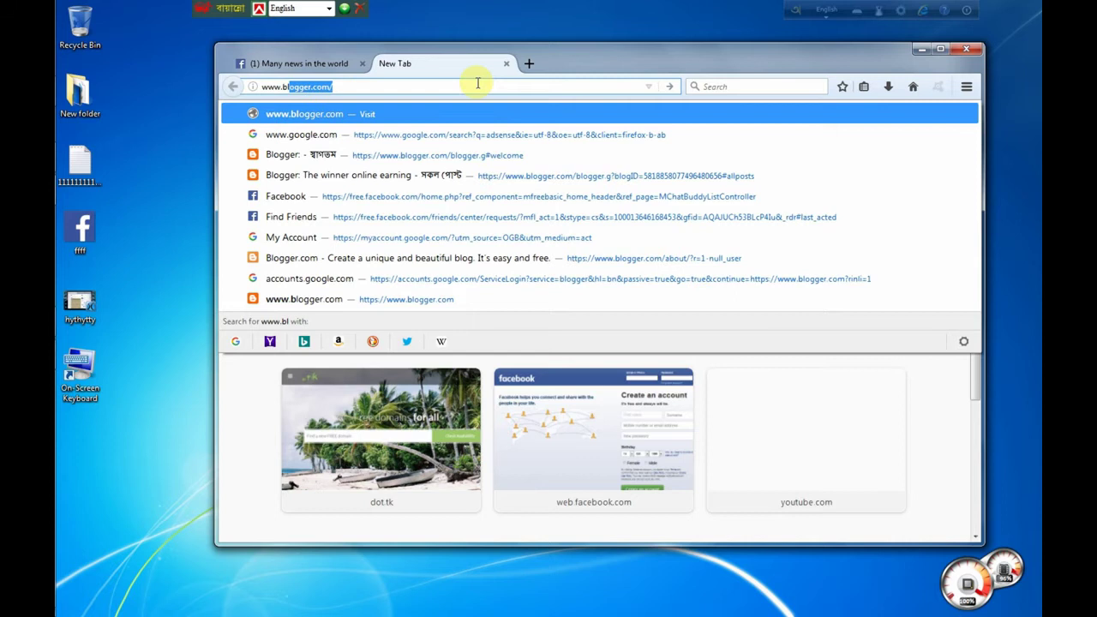
pyautogui.write('ogg')
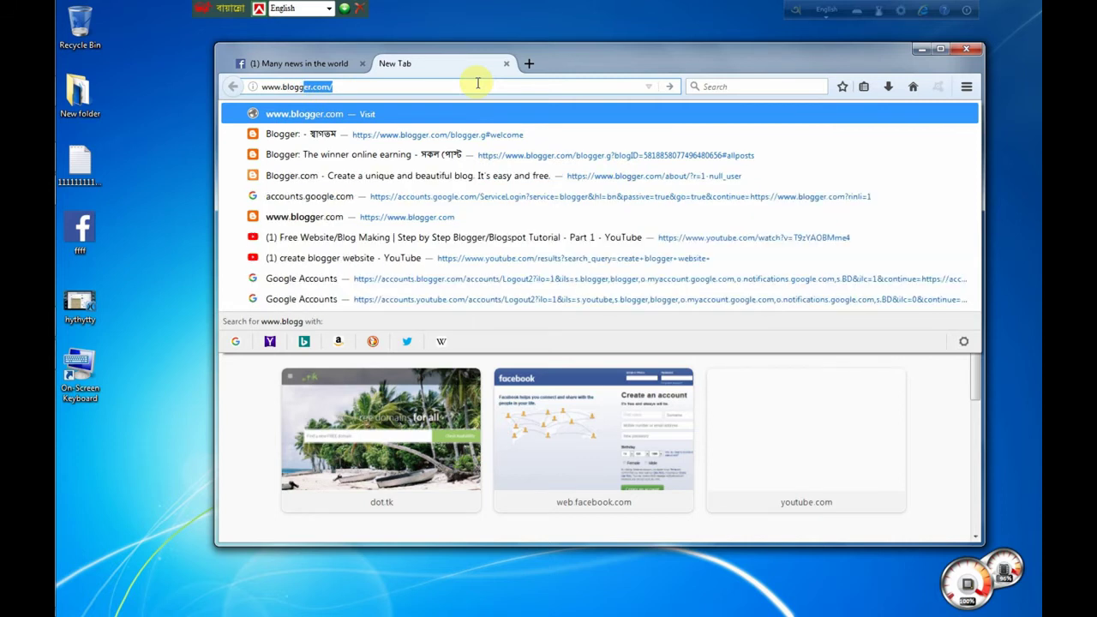
pyautogui.write('er')
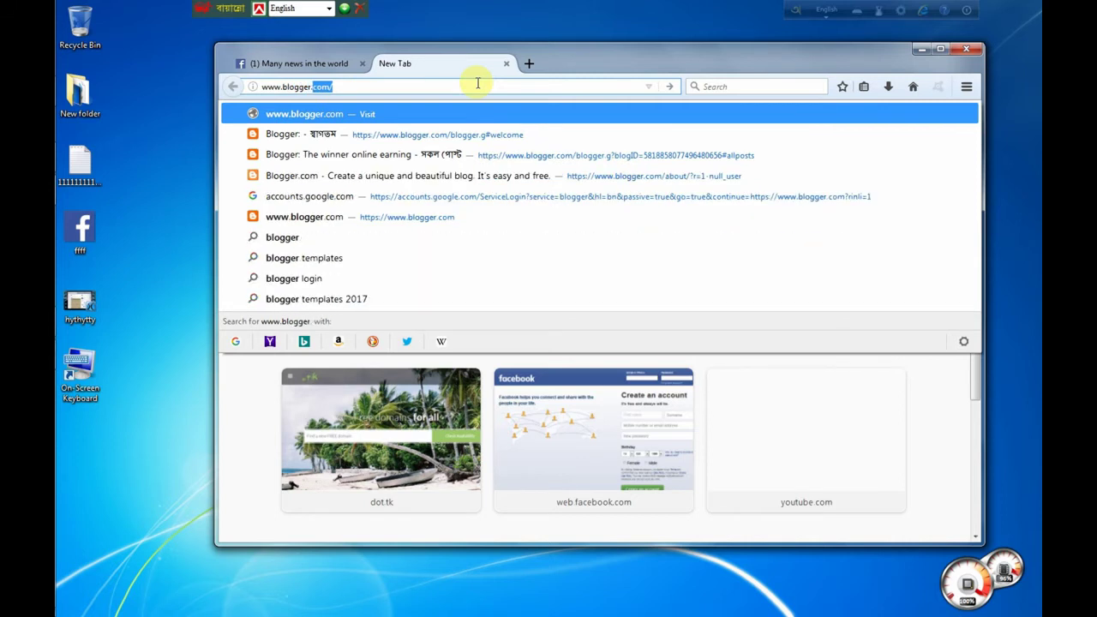
pyautogui.press('Right')
pyautogui.press('Return')
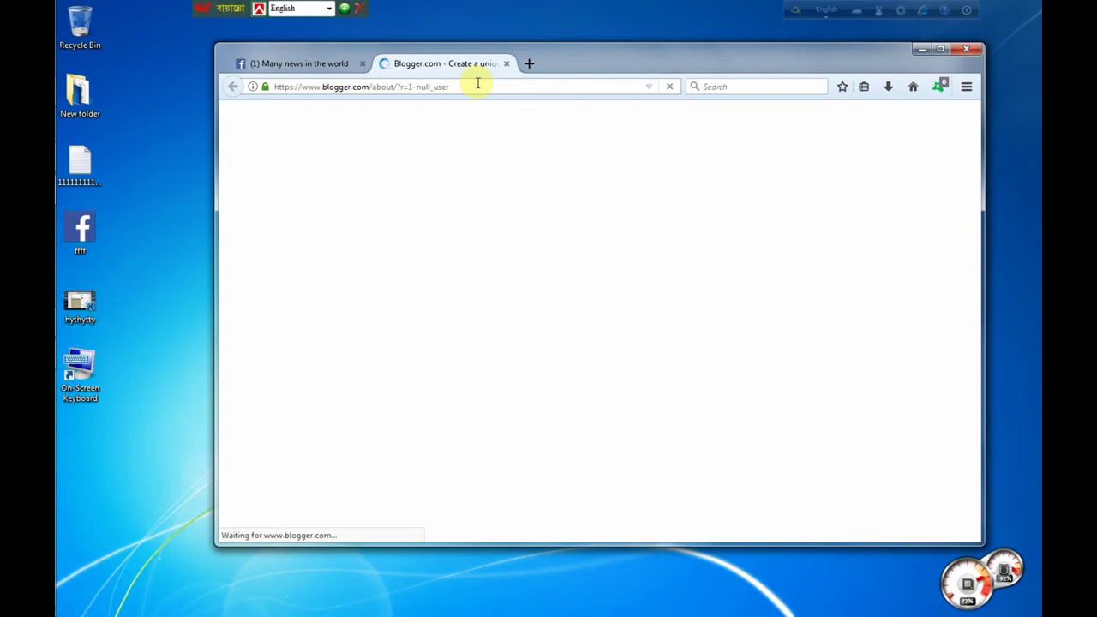
# Step: Refresh the desktop twice, then sign in from the Blogger home page
pyautogui.rightClick(576, 3)
pyautogui.click(616, 40)
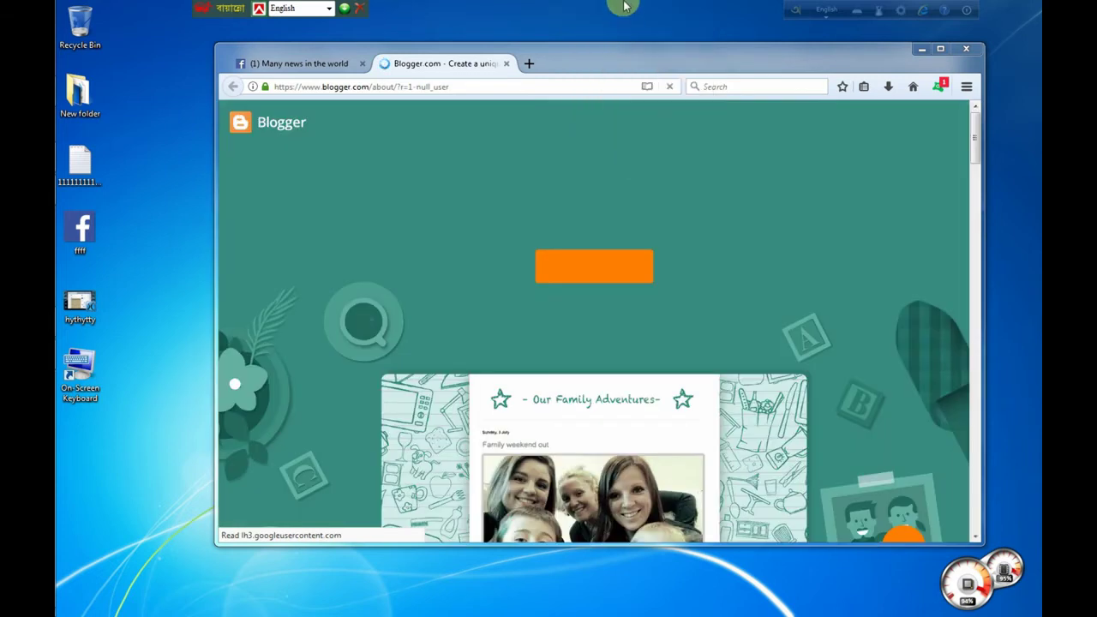
pyautogui.rightClick(606, 2)
pyautogui.click(642, 40)
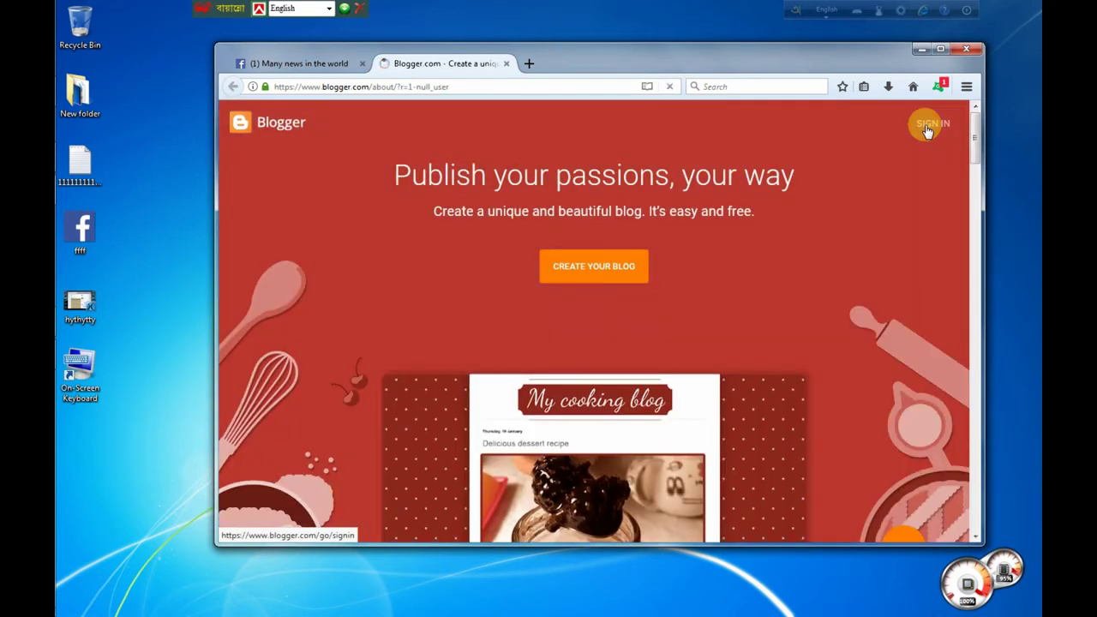
pyautogui.click(926, 130)
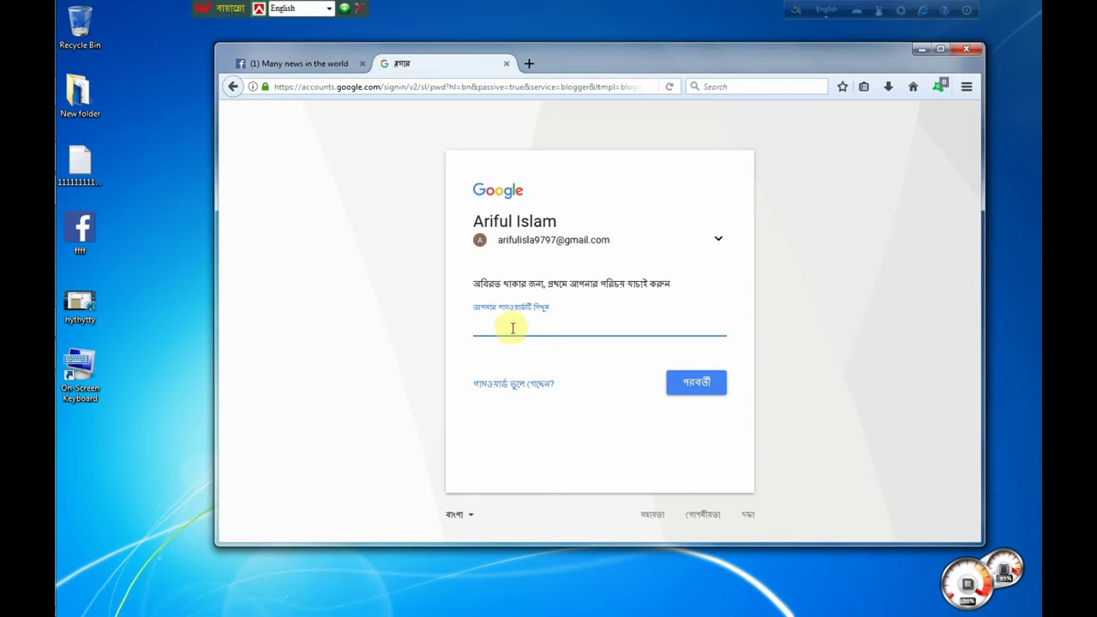
# Step: Sign in with the account password and decline saving the login in Firefox
pyautogui.hotkey('ctrl', 'v')
pyautogui.write('•••••')
pyautogui.press('Return')
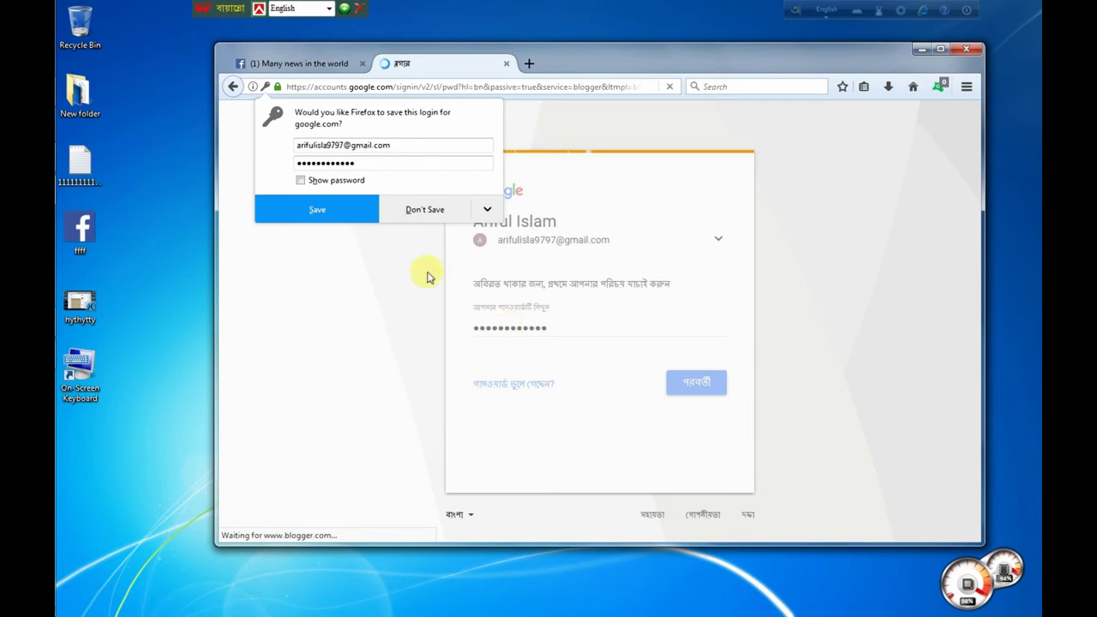
pyautogui.click(425, 211)
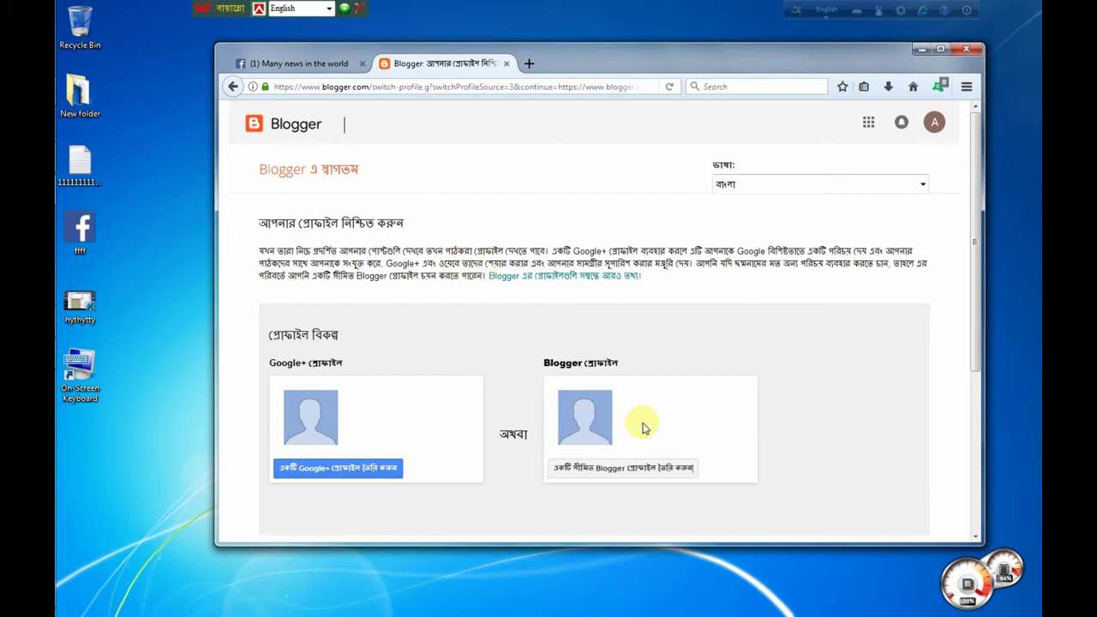
# Step: Choose a limited Blogger profile instead of a Google+ profile
pyautogui.click(632, 469)
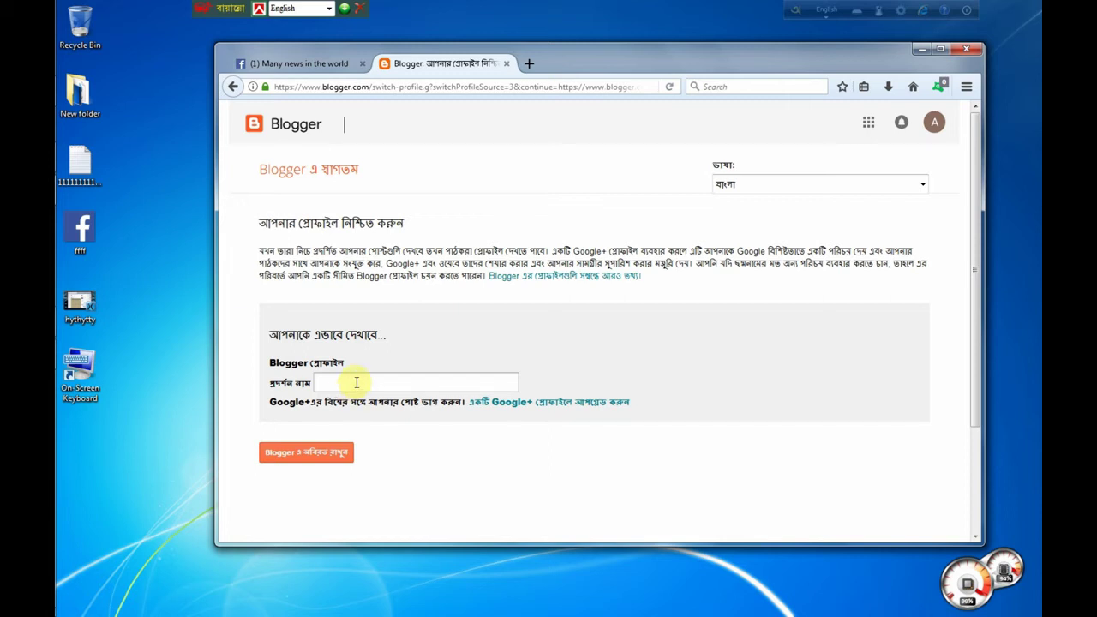
# Step: Enter the display name, remove its trailing digits 979, and continue into Blogger
pyautogui.click(357, 383)
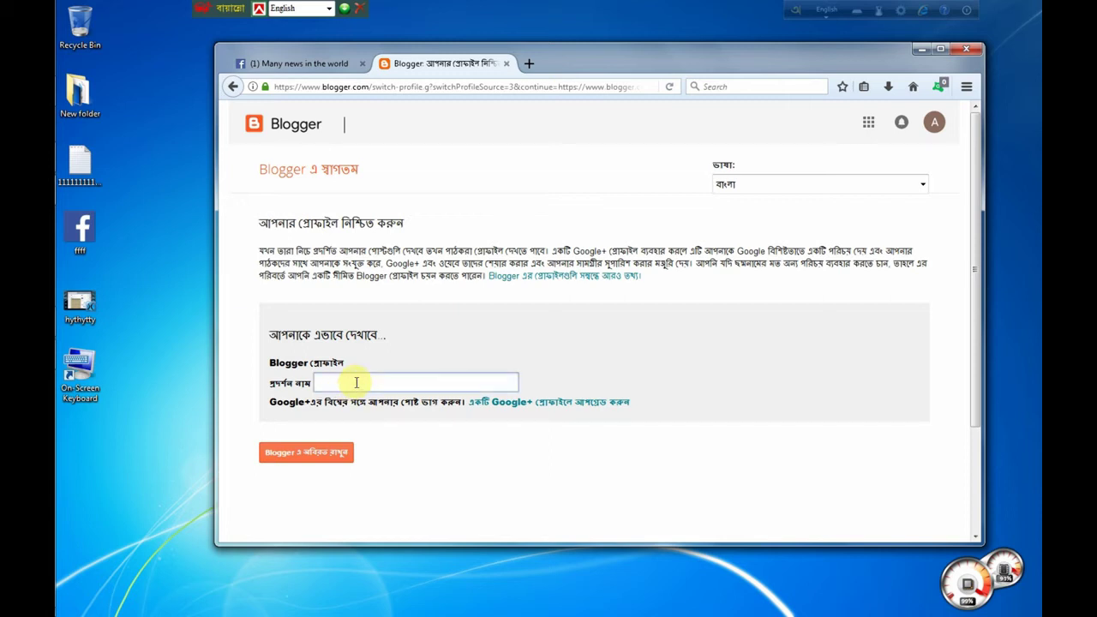
pyautogui.write('Ariful')
pyautogui.write('islam9797')
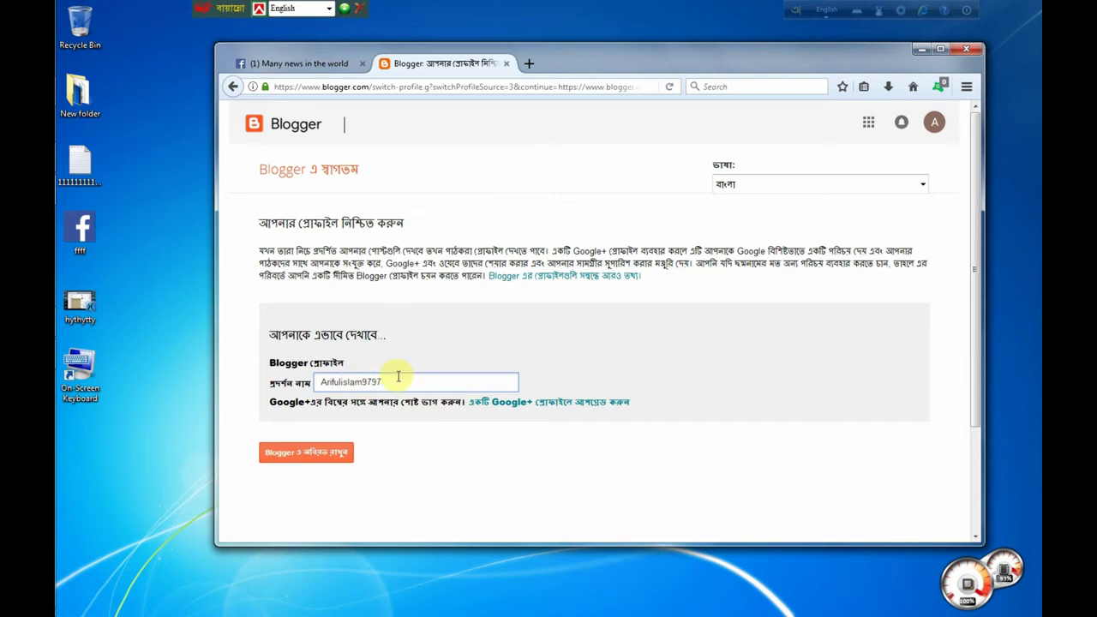
pyautogui.moveTo(363, 378); pyautogui.dragTo(436, 380)
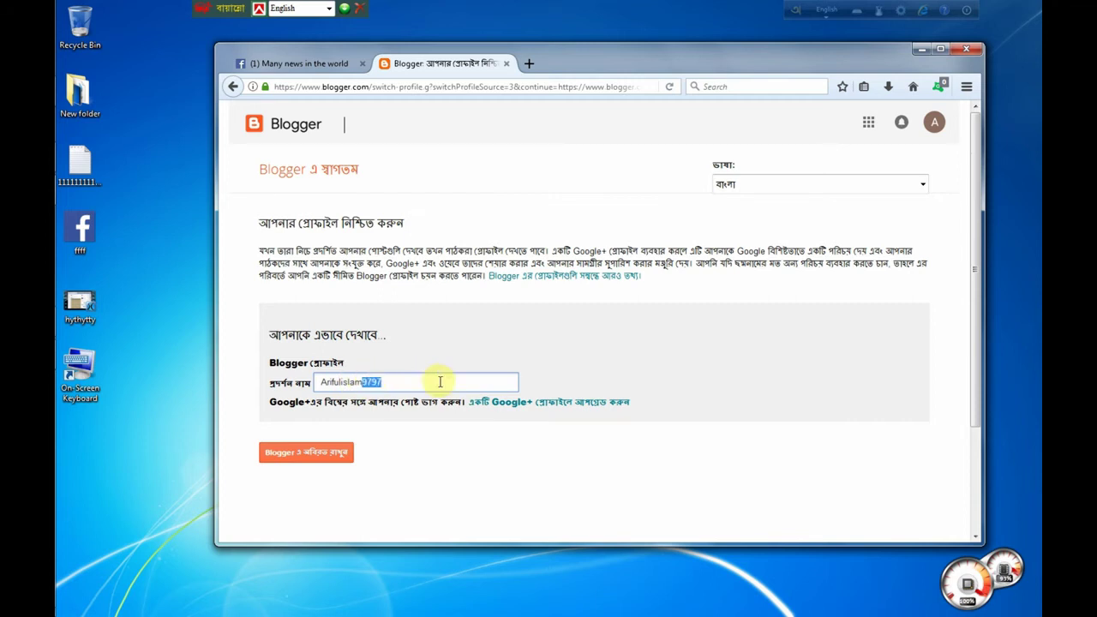
pyautogui.press('BackSpace')
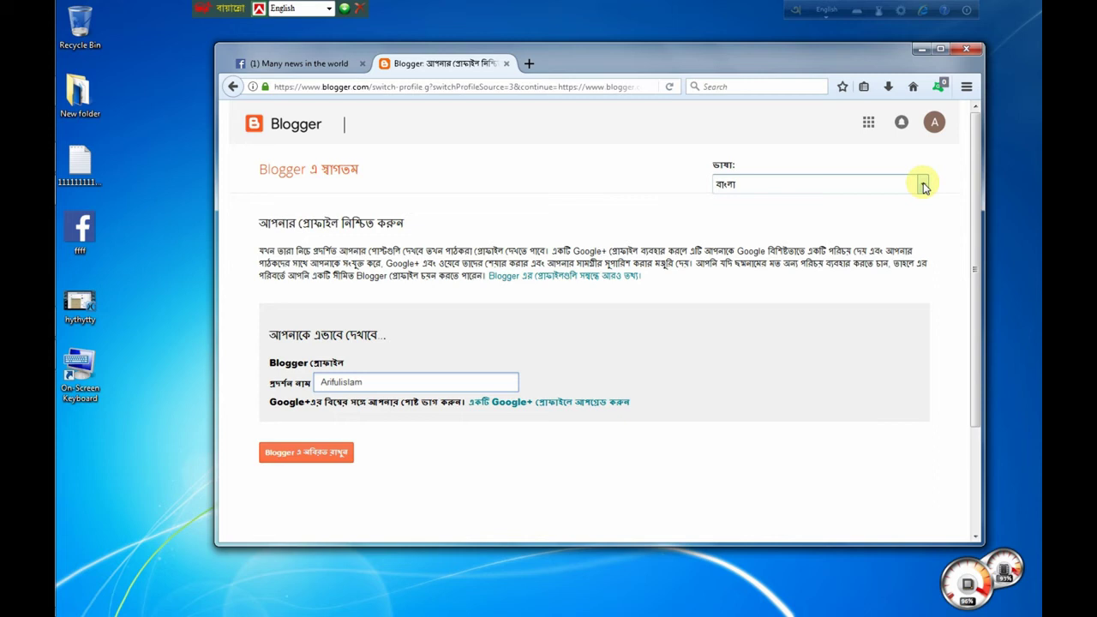
pyautogui.click(539, 202)
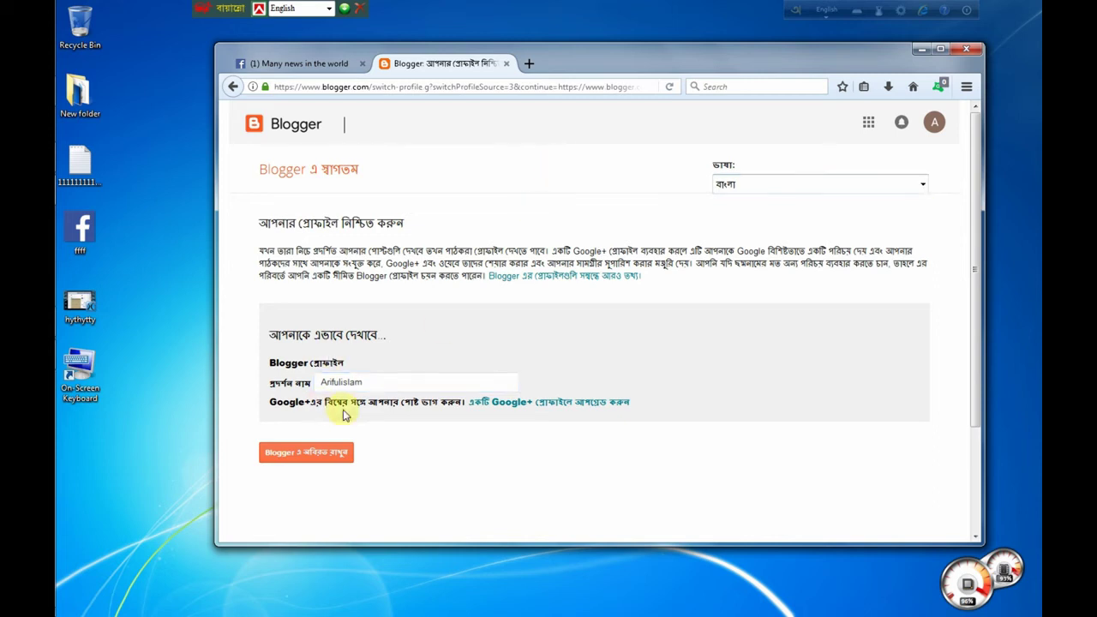
pyautogui.click(309, 456)
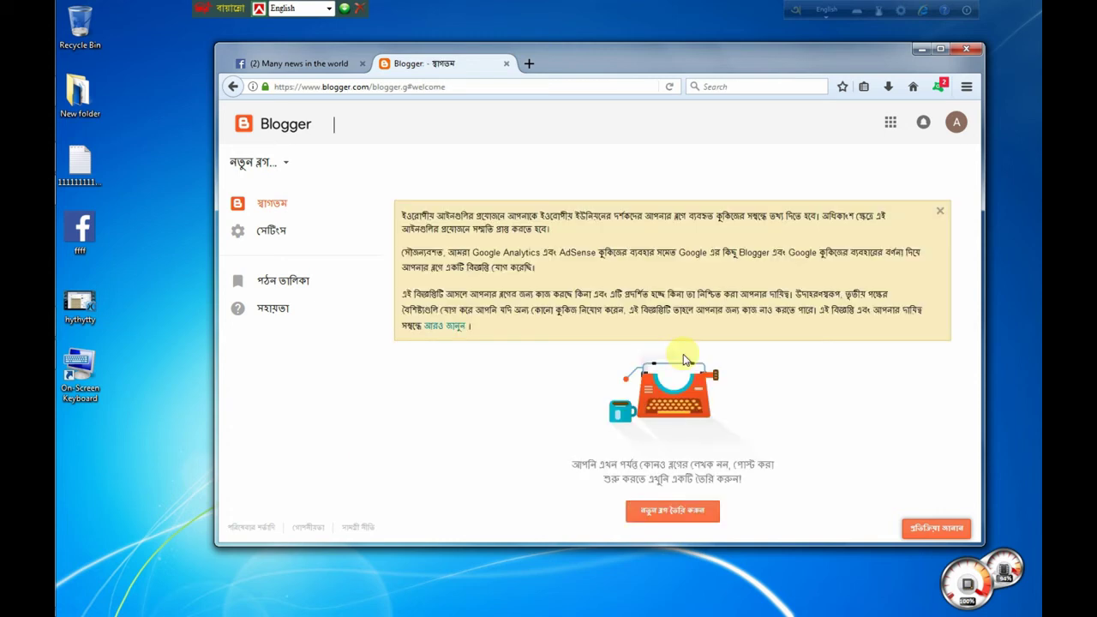
# Step: Open the create-new-blog form from the Blogger welcome page
pyautogui.click(664, 515)
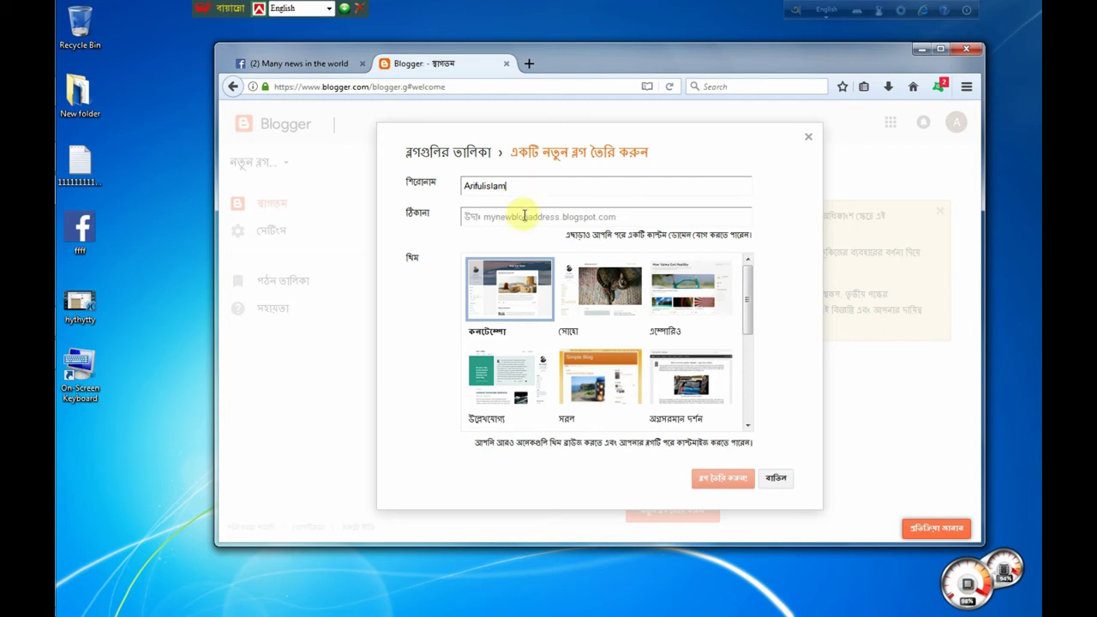
# Step: Set the blog address to an available Onlineworld-prefixed .blogspot.com address
pyautogui.click(523, 216)
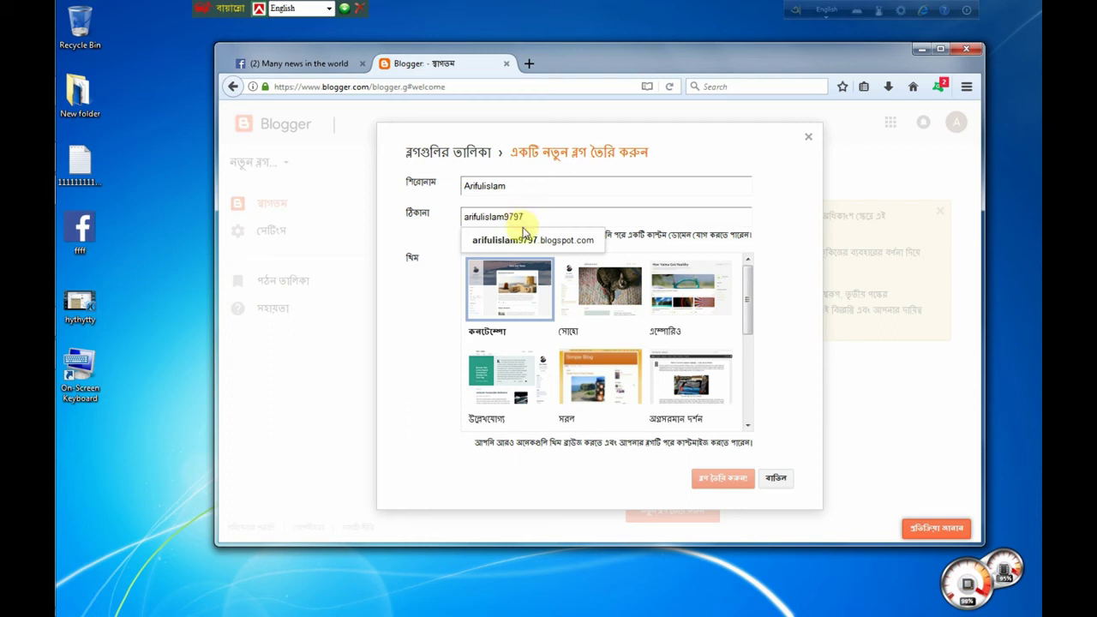
pyautogui.click(529, 242)
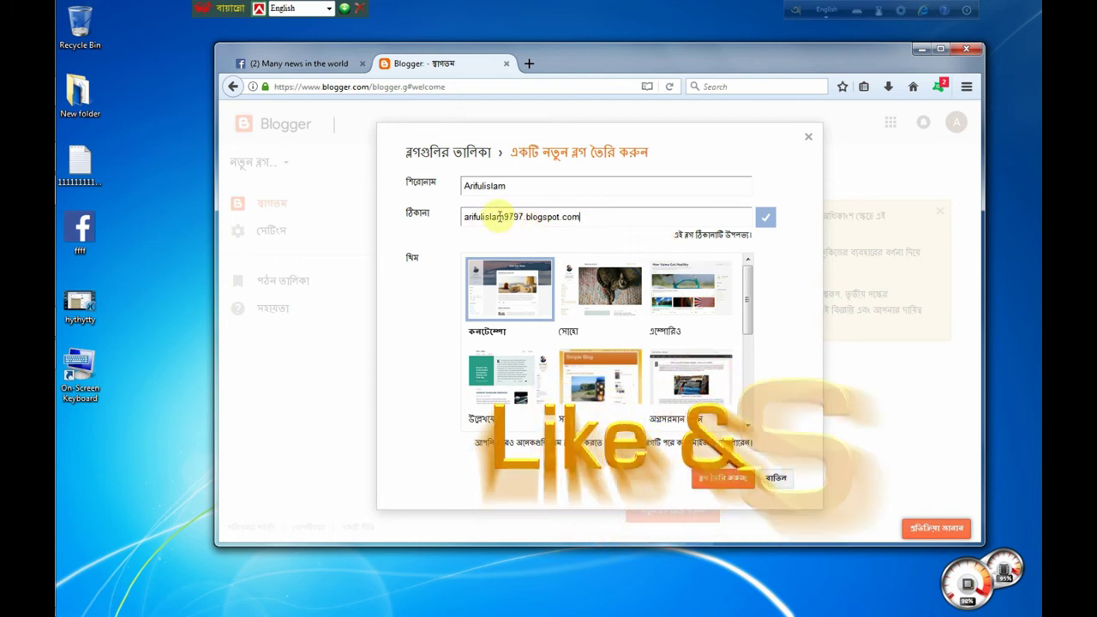
pyautogui.click(463, 216)
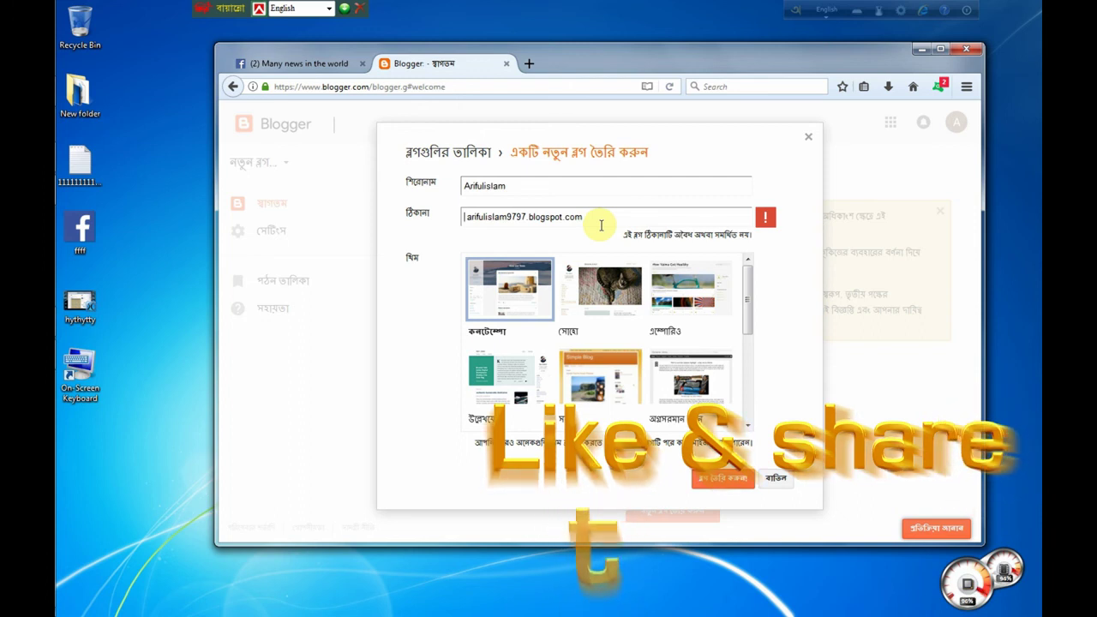
pyautogui.press('BackSpace')
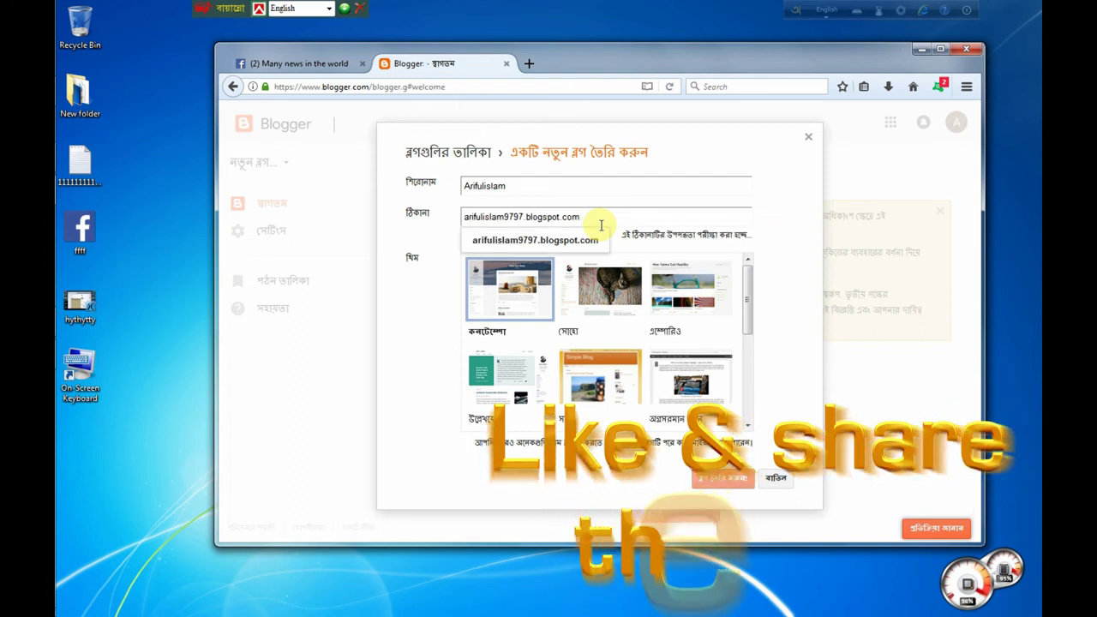
pyautogui.moveTo(69, 424)
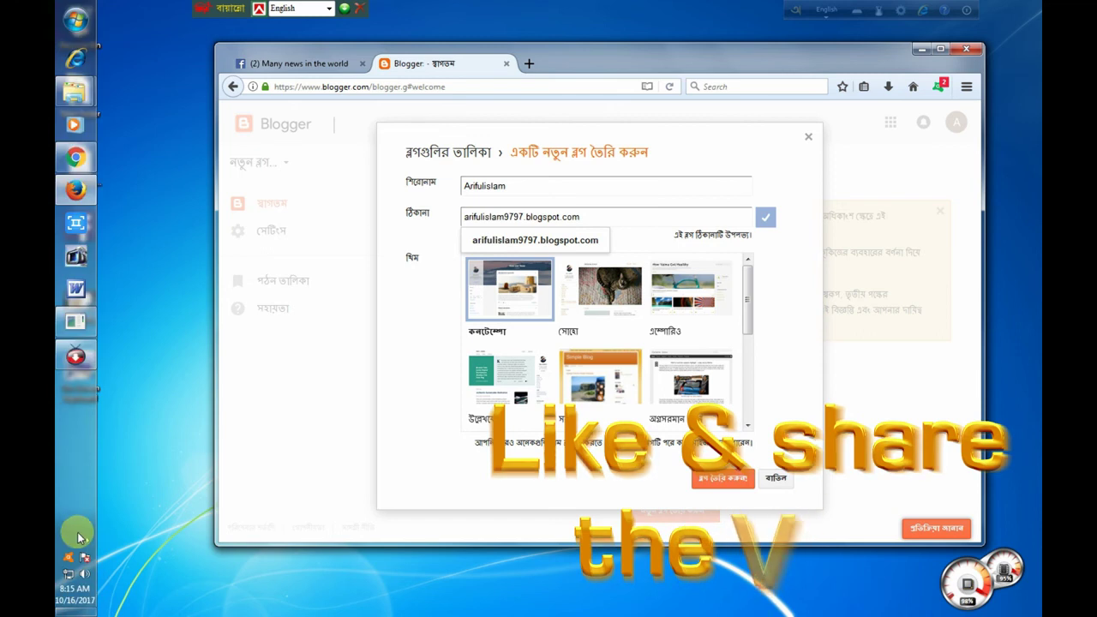
pyautogui.click(86, 541)
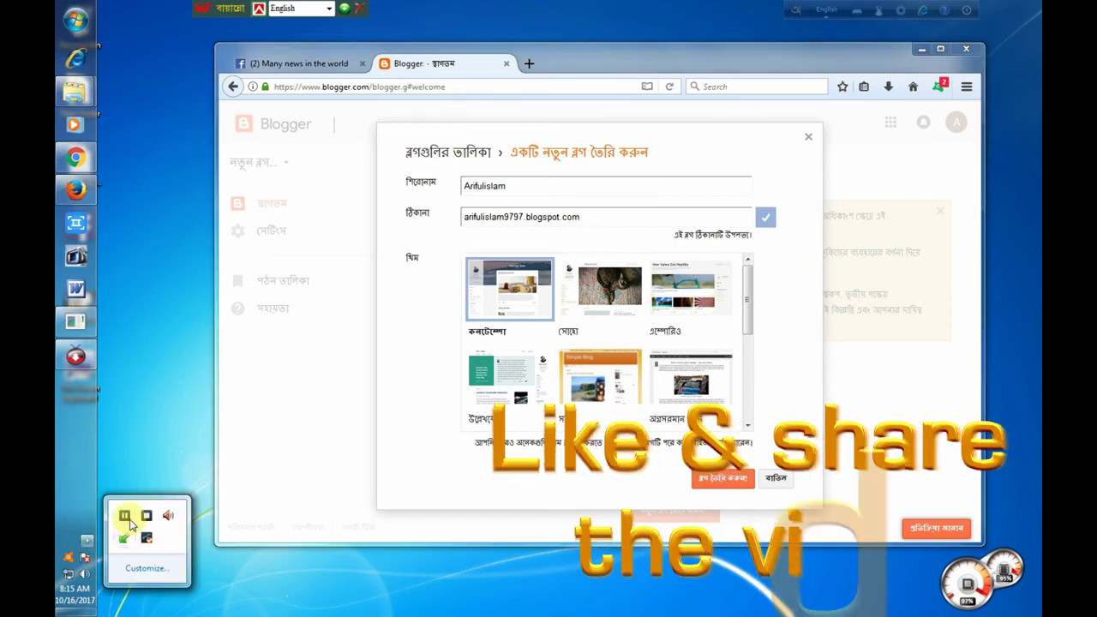
pyautogui.click(125, 516)
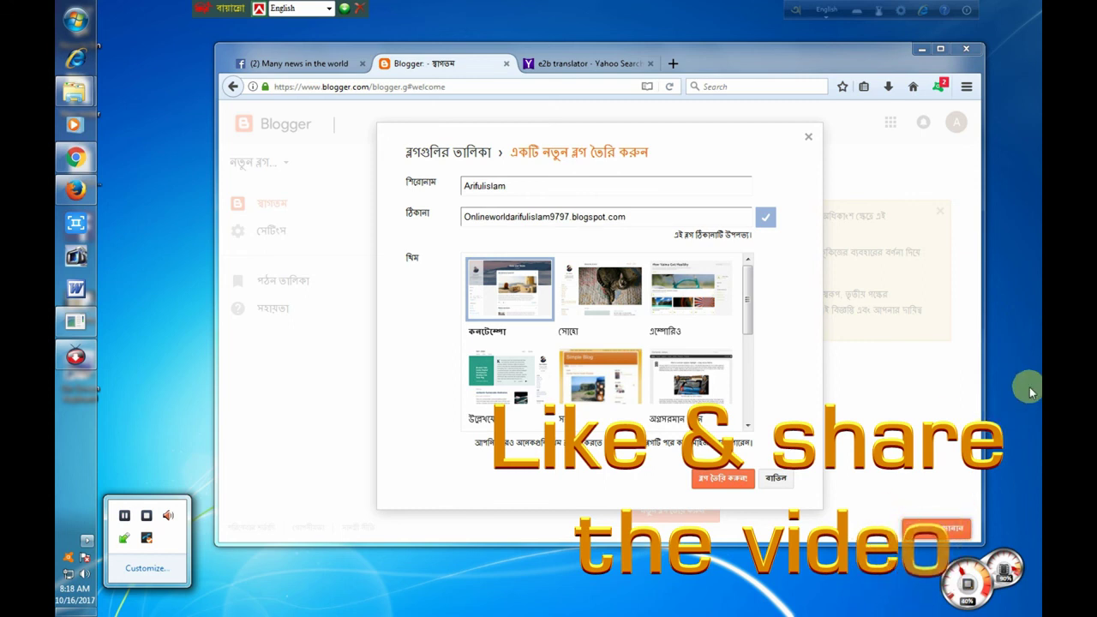
pyautogui.click(906, 380)
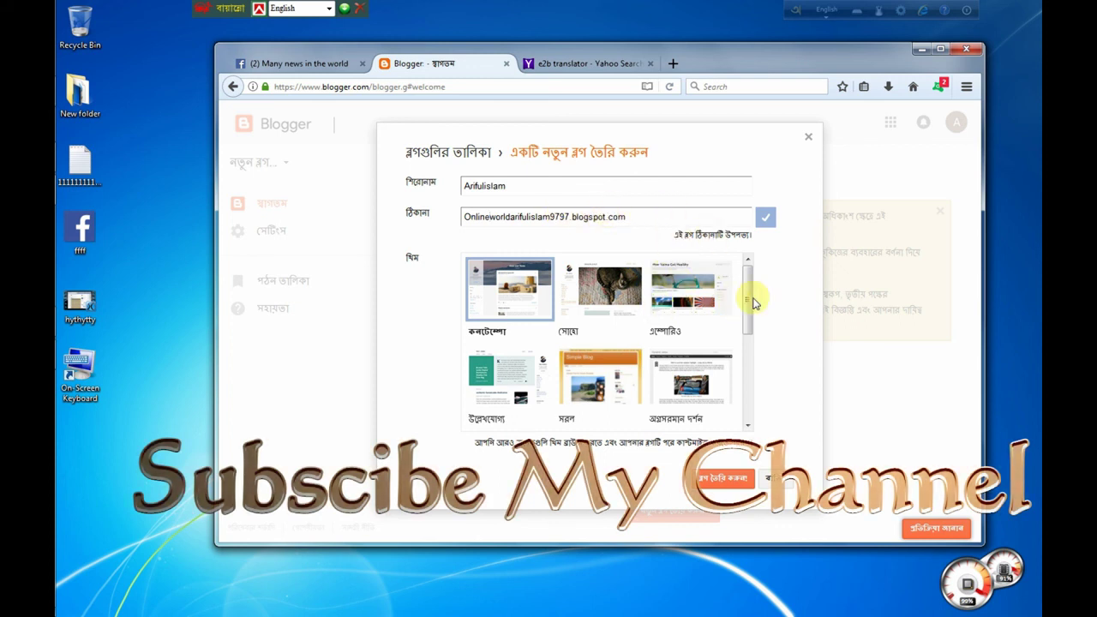
# Step: Pick the এম্পোরিও (Emporio) theme and create the blog
pyautogui.moveTo(747, 314)
pyautogui.mouseDown()
pyautogui.moveTo(760, 396)
pyautogui.moveTo(751, 297)
pyautogui.mouseUp()
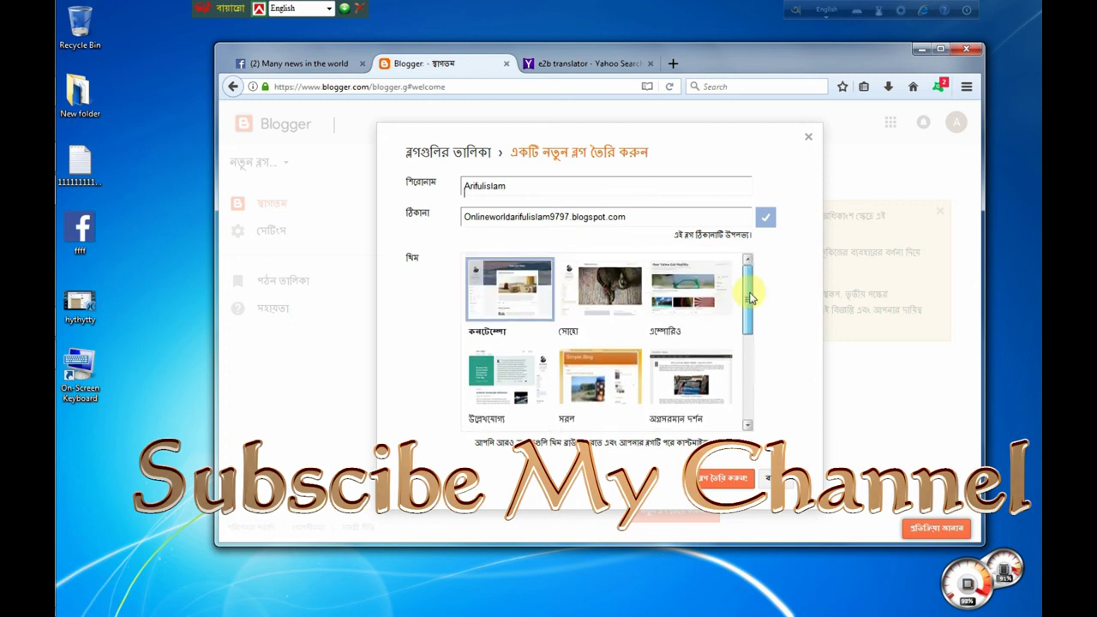
pyautogui.click(697, 296)
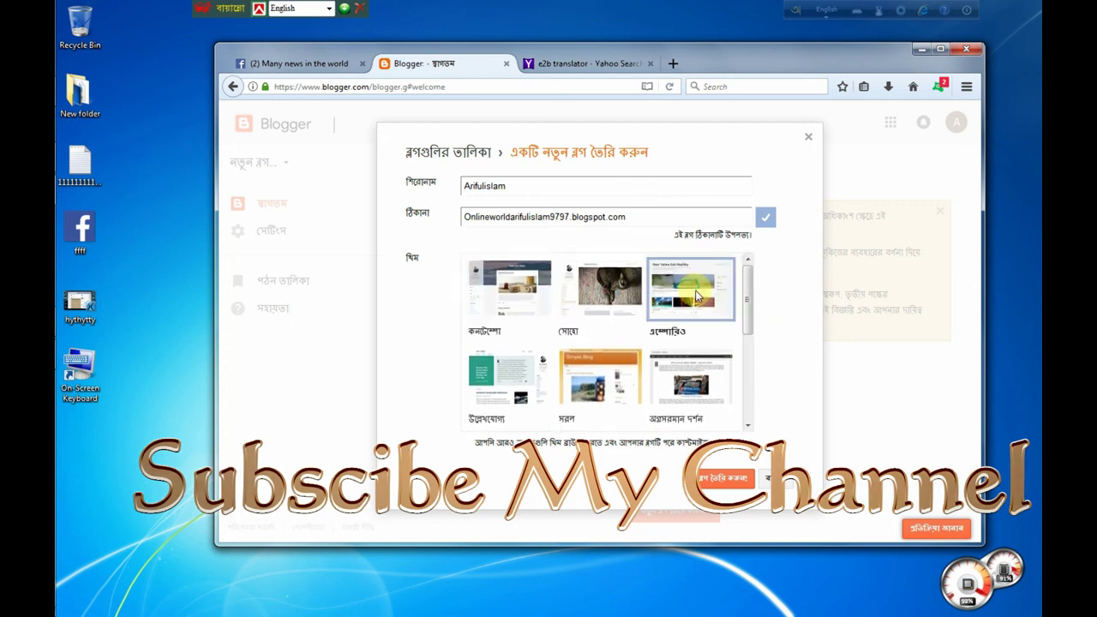
pyautogui.click(724, 480)
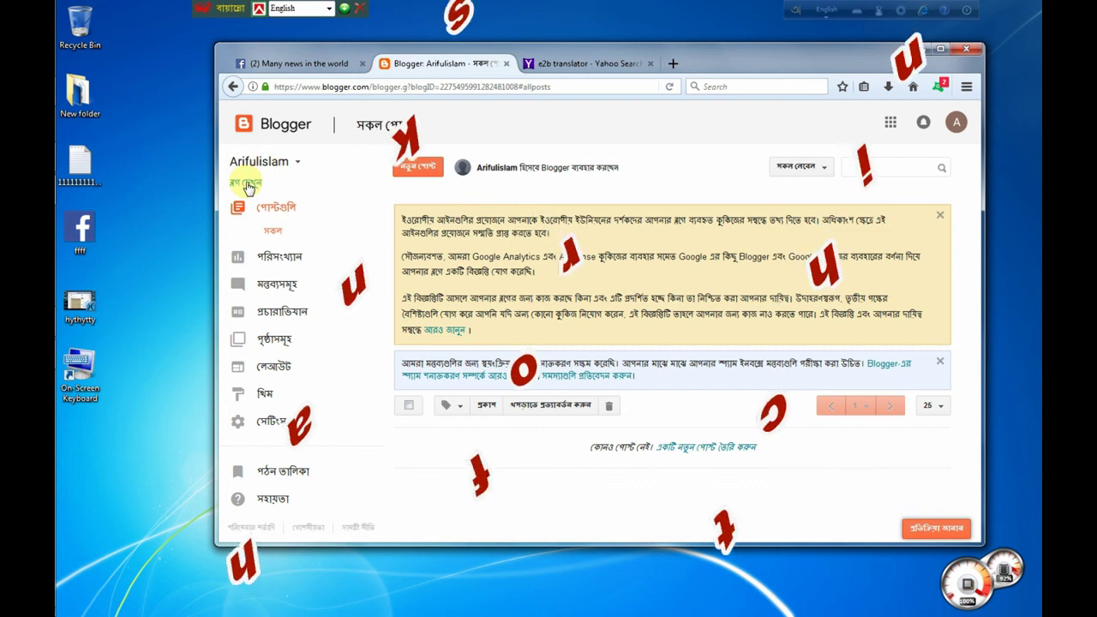
# Step: Open the new blog's public page via View blog on the dashboard
pyautogui.click(247, 185)
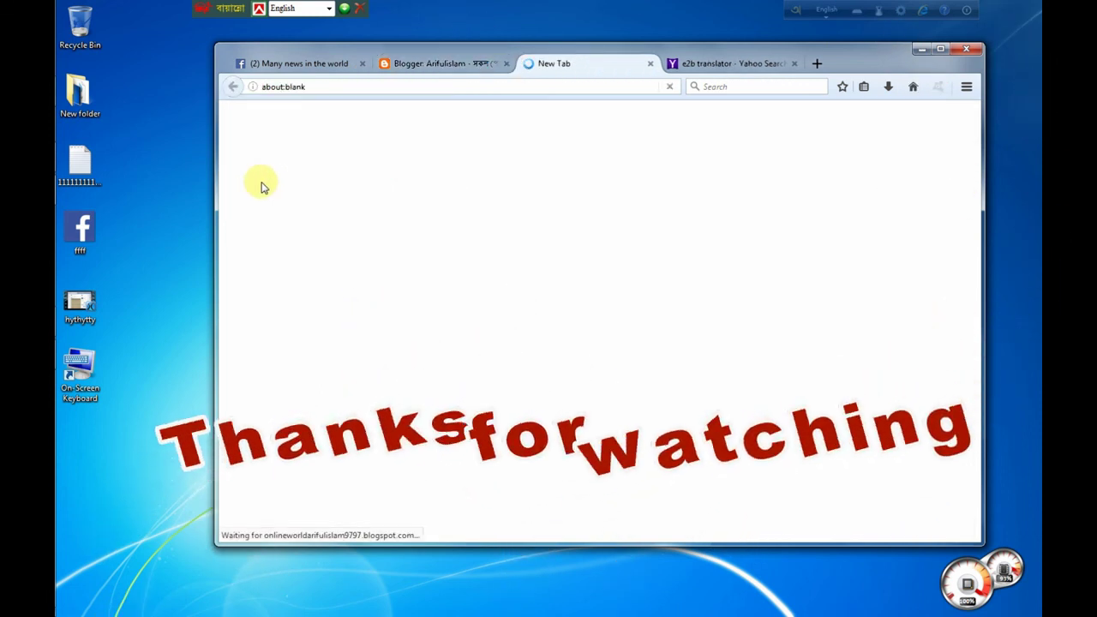